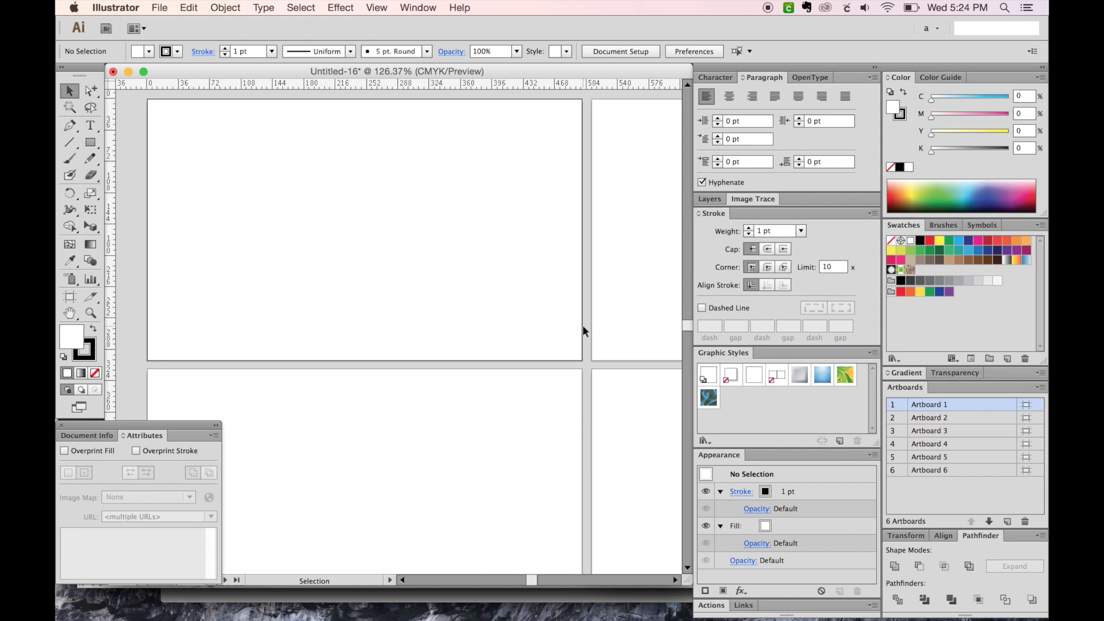
Zoom out, pan and zoom in to inspect the six blank 6 × 4 in artboards, then return to 100%.
key("super+minus")
key("space")
left_click_drag(581, 277, 494, 339)
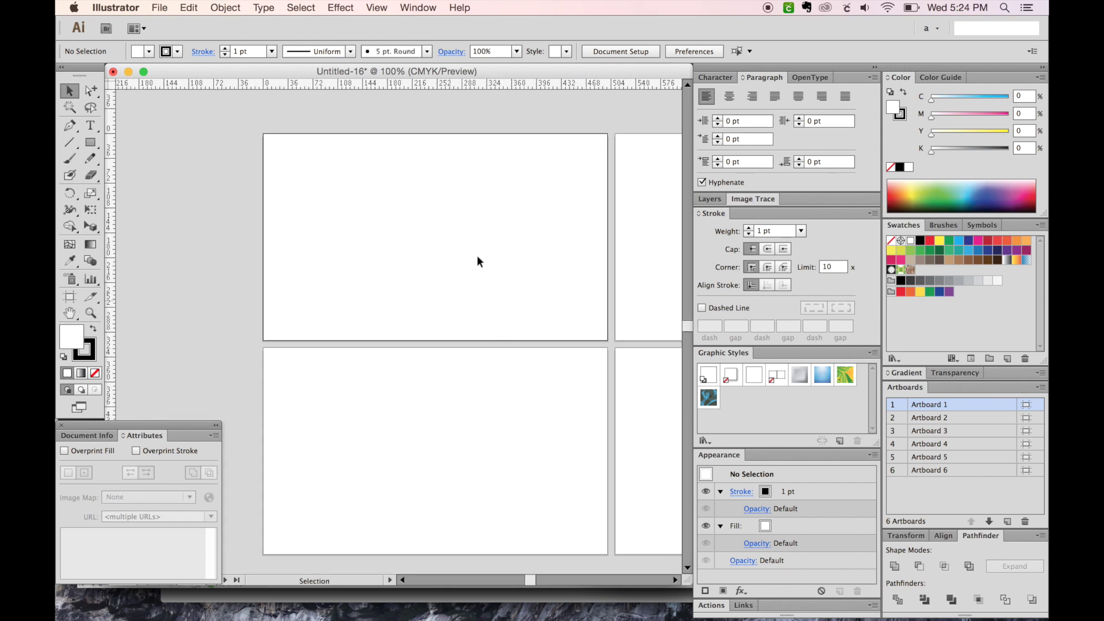
key("z")
left_click_drag(628, 109, 234, 423)
left_click_drag(474, 339, 458, 328)
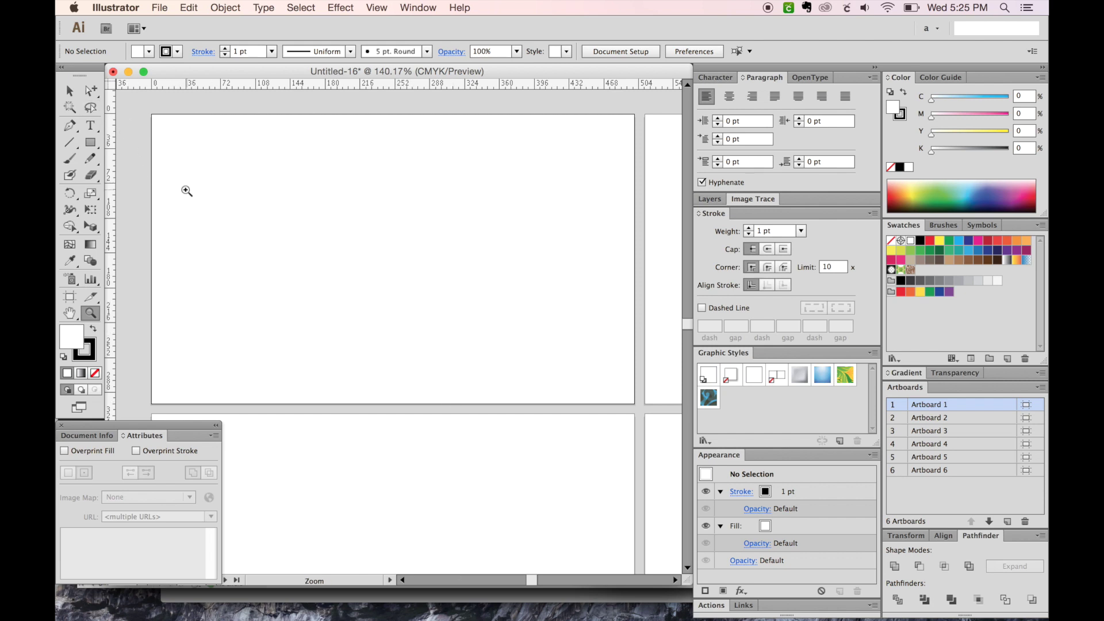
scroll(291, 270, "down", 1)
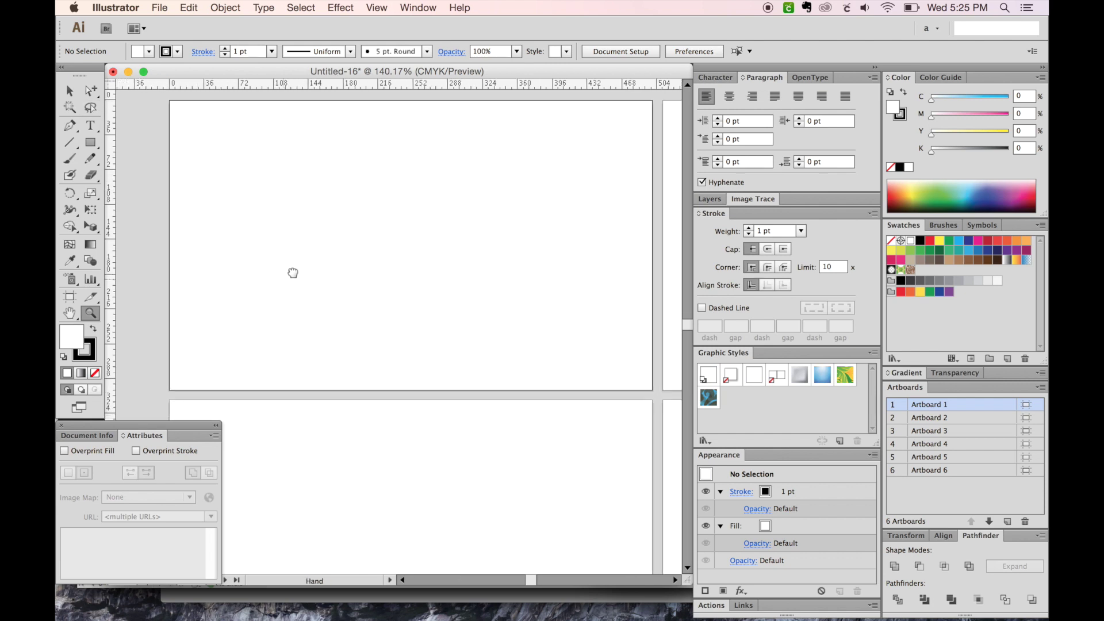
scroll(264, 283, "right", 1)
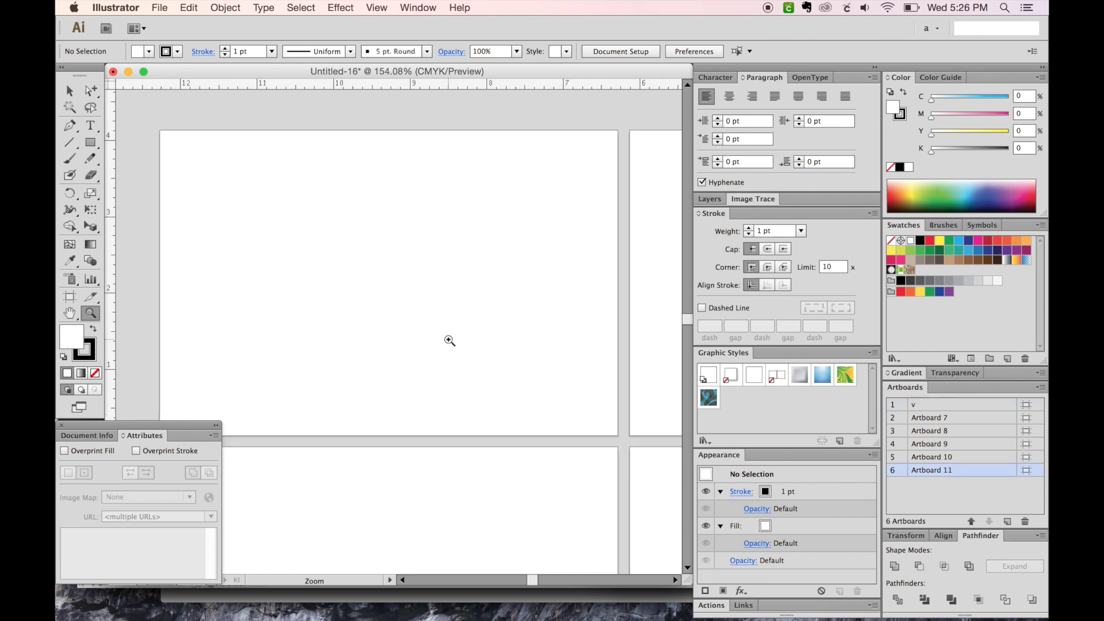
key("super+1")
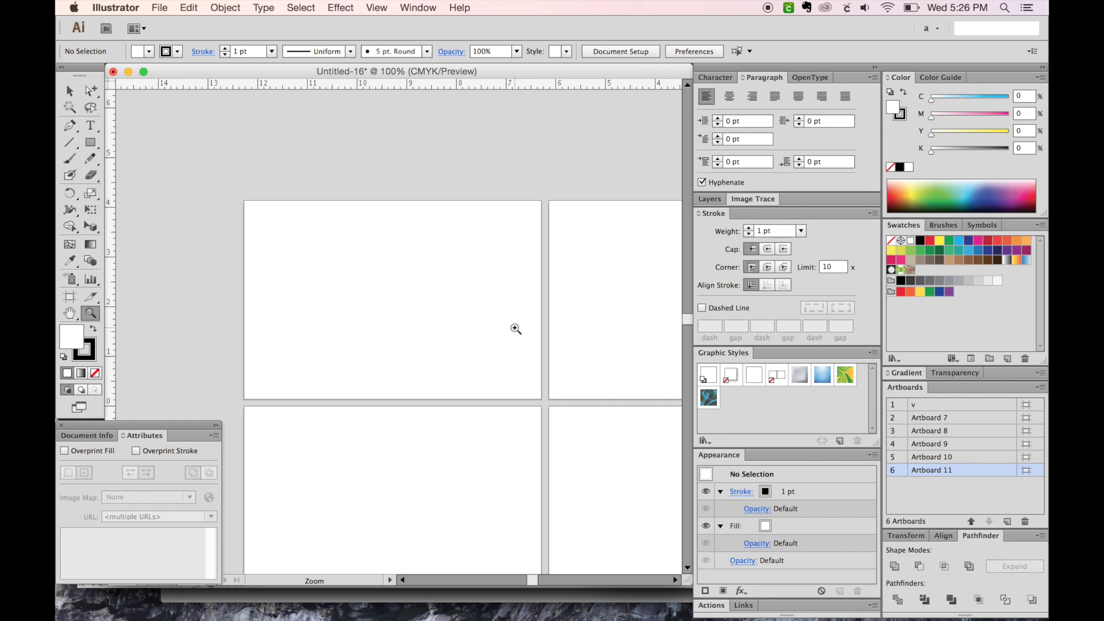
Resize artboard v to 5 × 3 in and switch ruler units to points (360 × 216 pt).
key("shift+o")
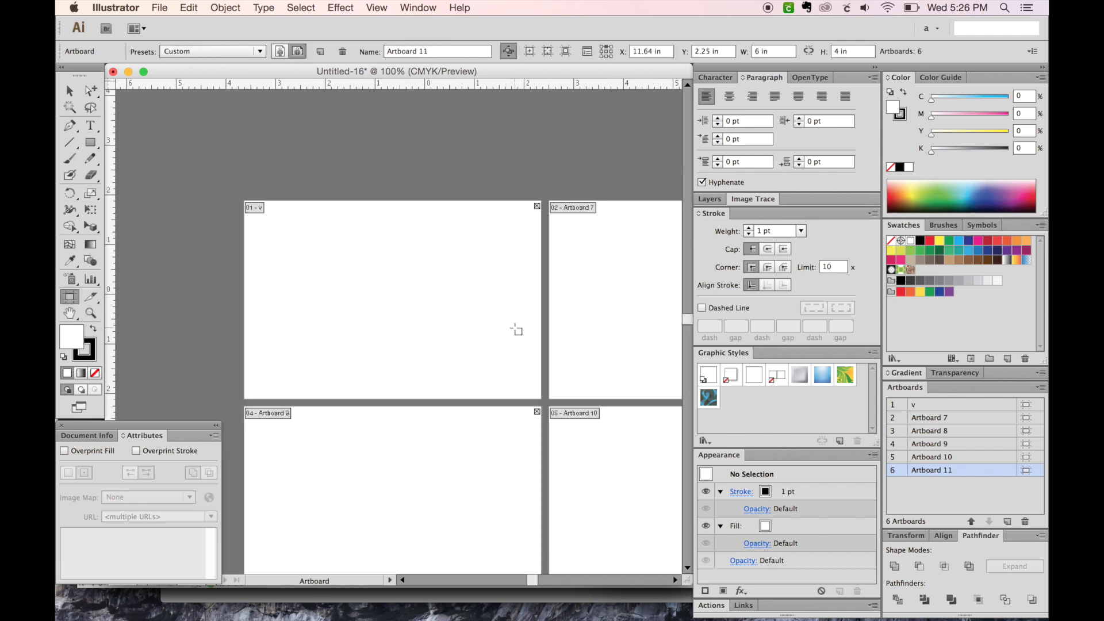
left_click(425, 225)
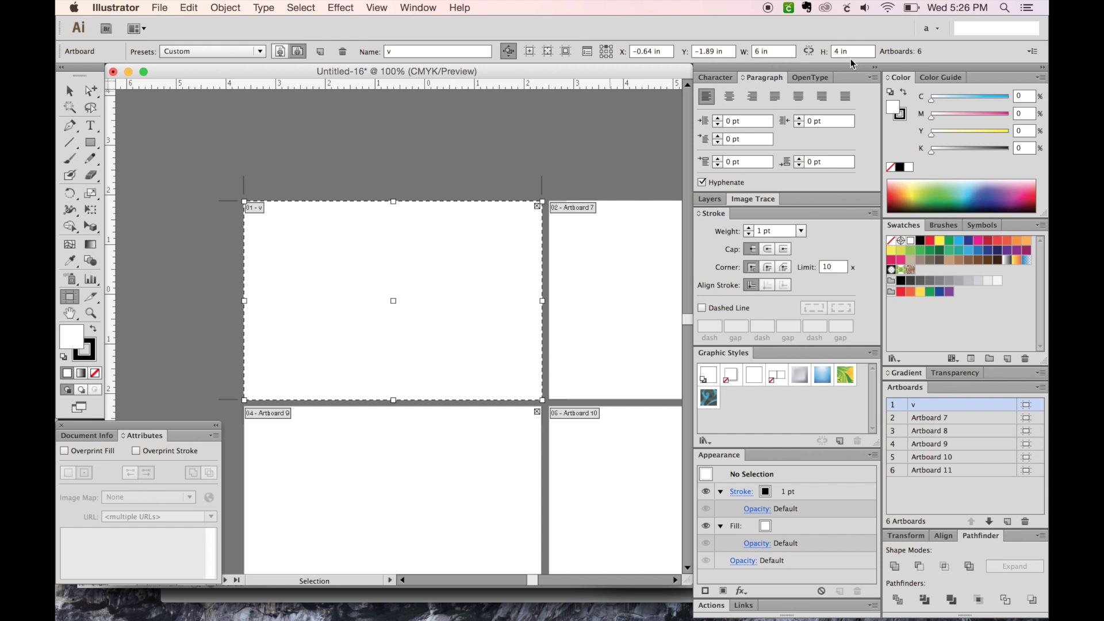
left_click(777, 56)
type("5")
key("Tab")
type("3")
key("Tab")
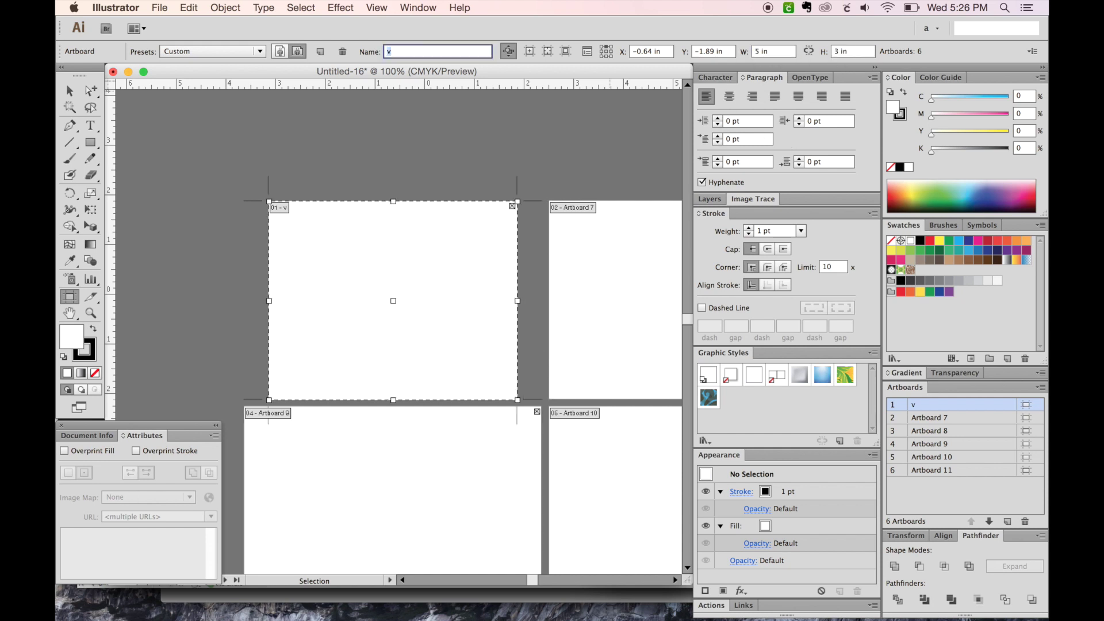
right_click(554, 86)
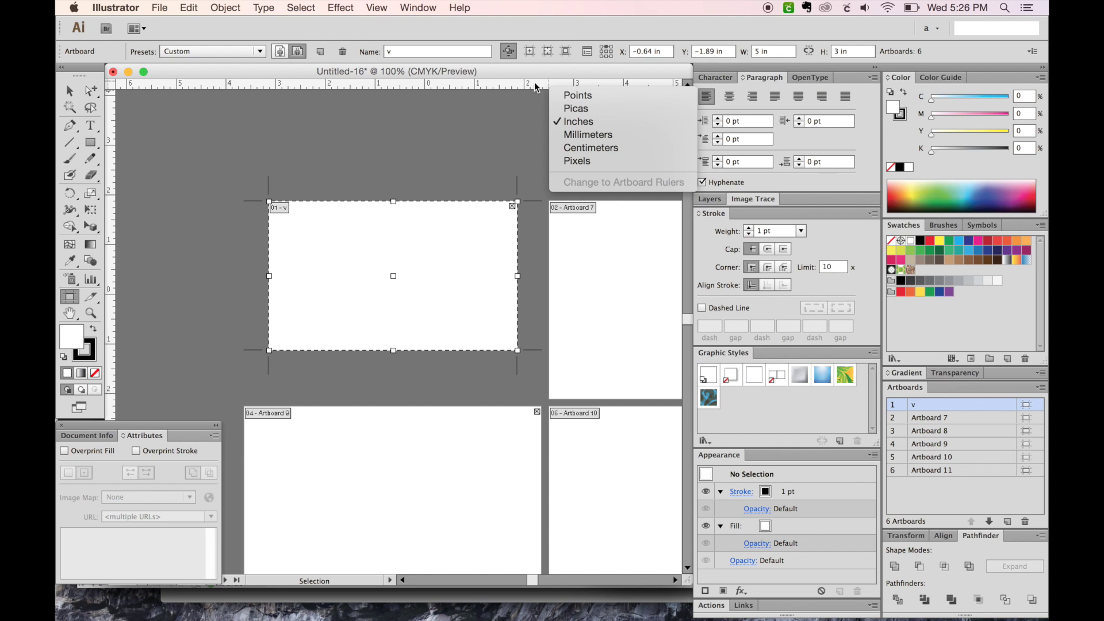
left_click(585, 97)
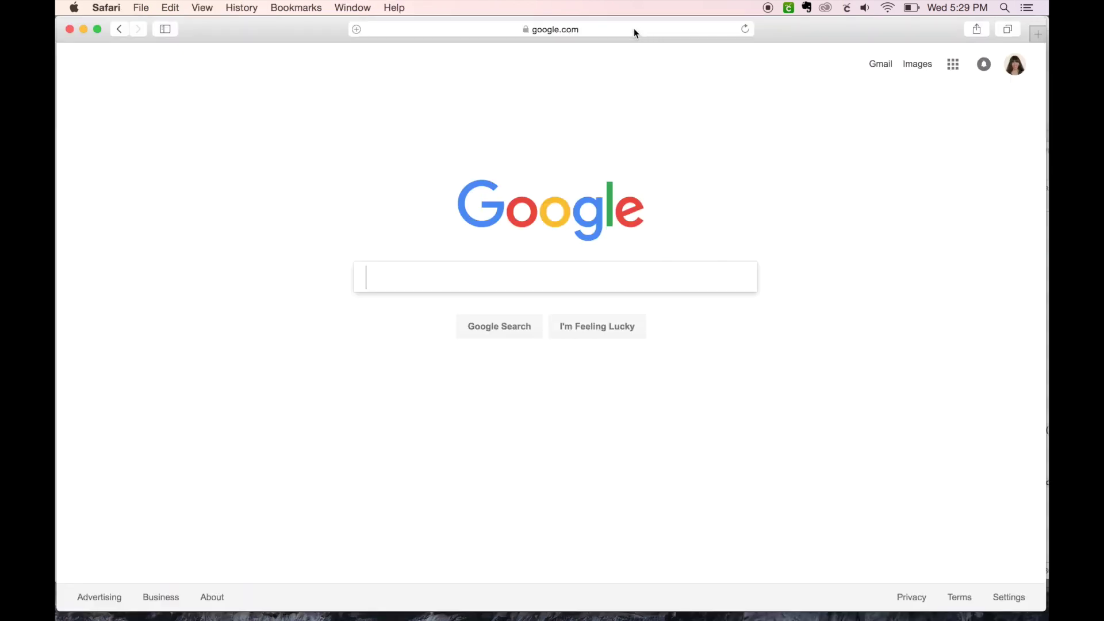
Load the pasted Dropbox link in Safari and direct-download the 1 KB ResizeAllArtboardsIII.jsx file.
left_click(633, 29)
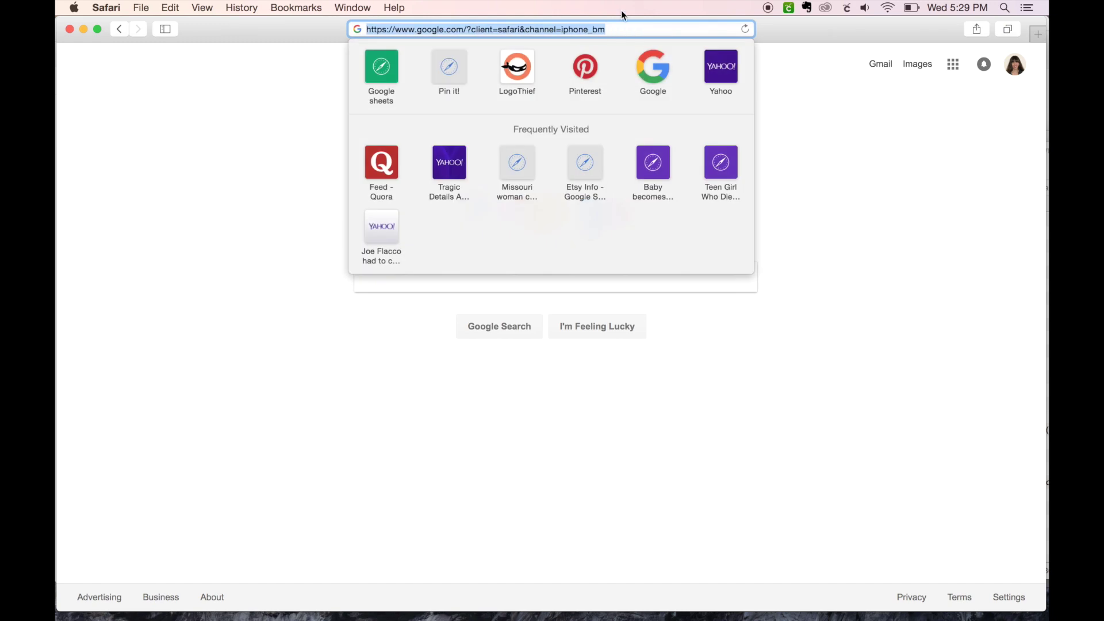
type("https://www.dropbox.com/s/p0f7sc4g7ynt83d/ResizeAllArtboardsIII.jsx?dl=0")
key("Return")
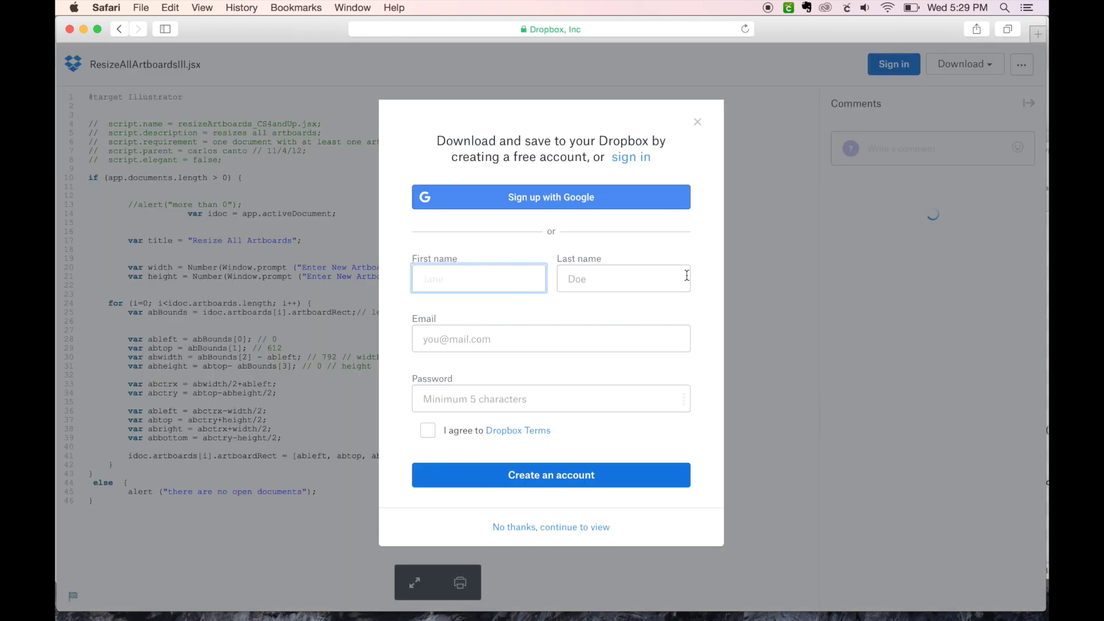
left_click(851, 258)
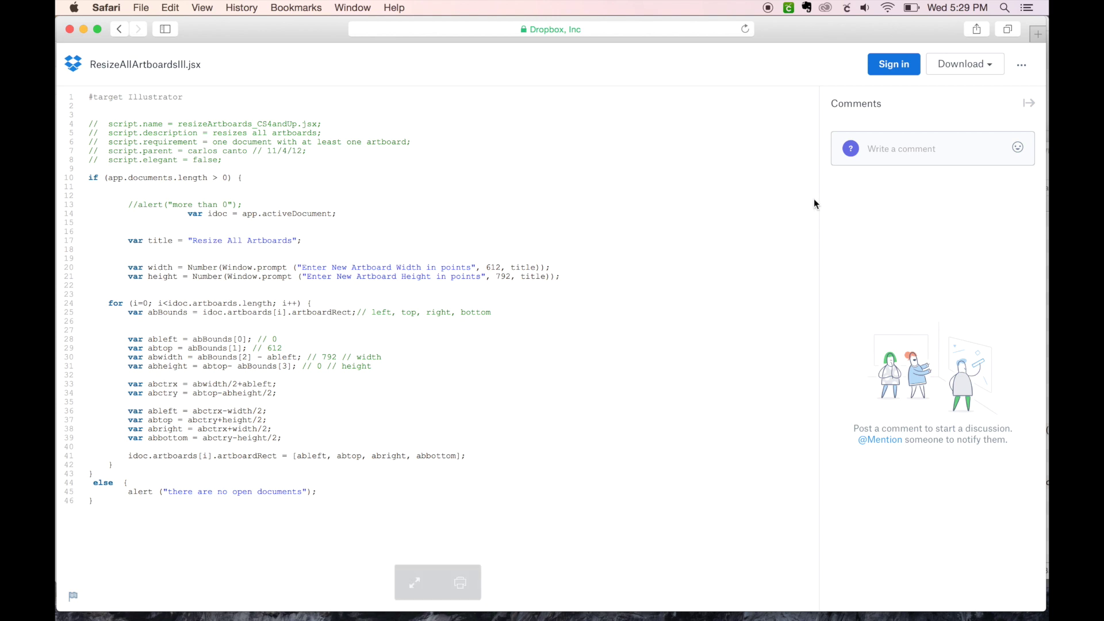
left_click(989, 67)
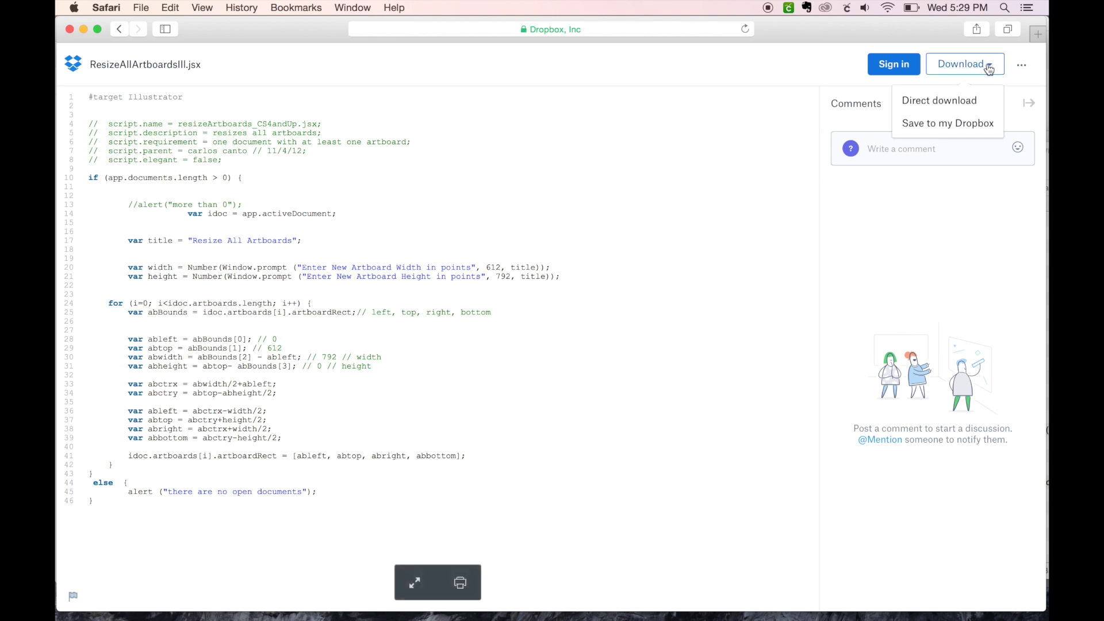
left_click(938, 101)
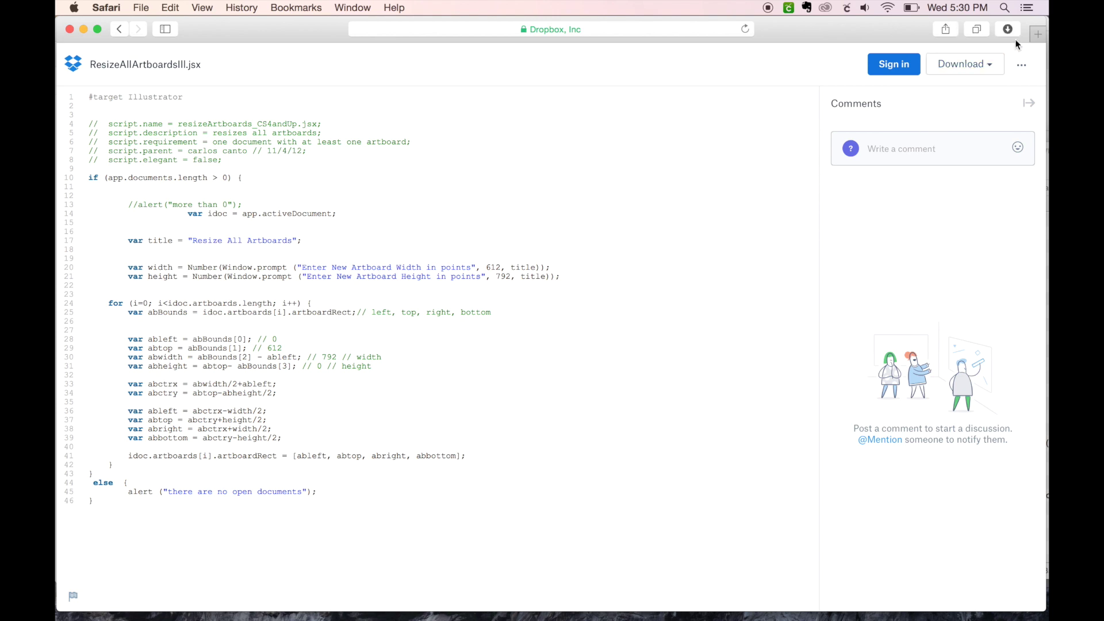
left_click(1014, 32)
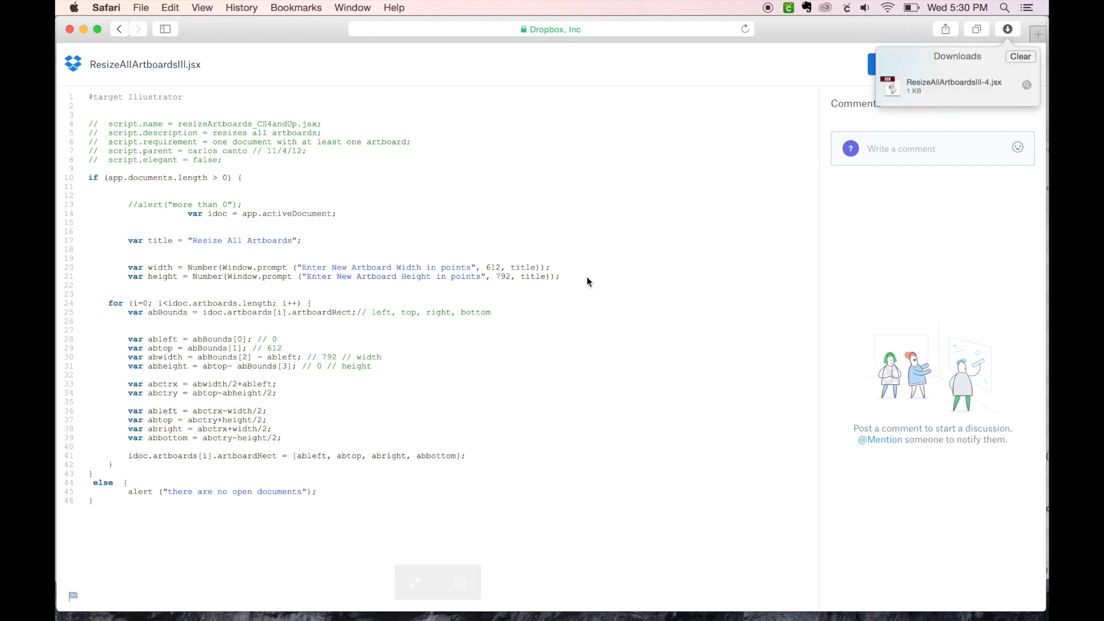
key("super+Tab")
key("super+Tab")
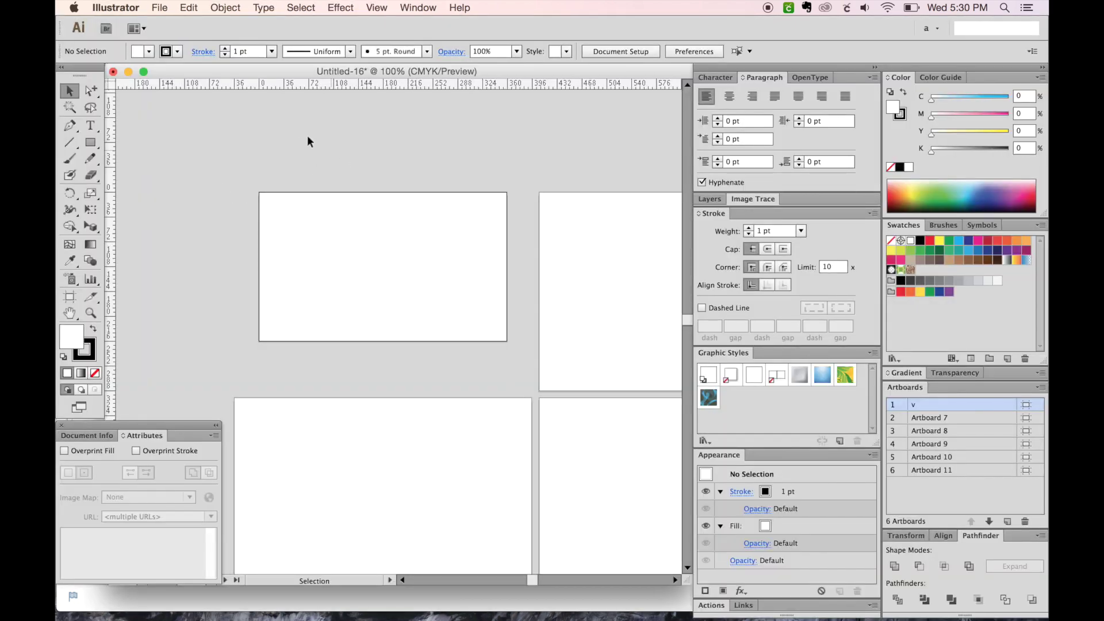
Run ResizeAllArtboardsIII.jsx from Downloads via File > Scripts > Other Script.
left_click(165, 12)
mouse_move(242, 267)
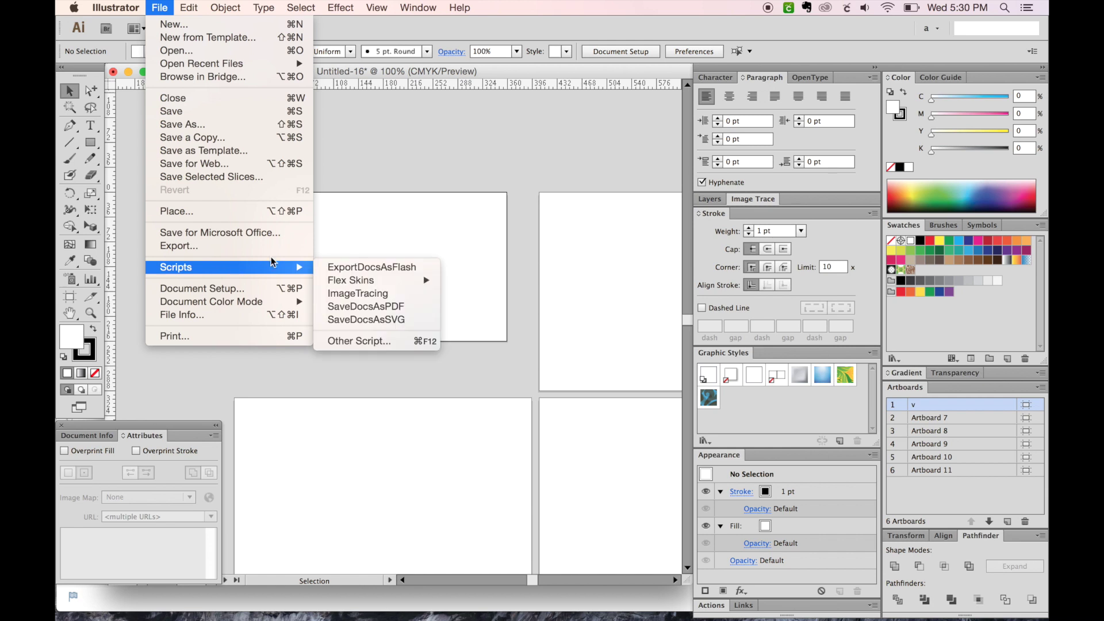
left_click(374, 341)
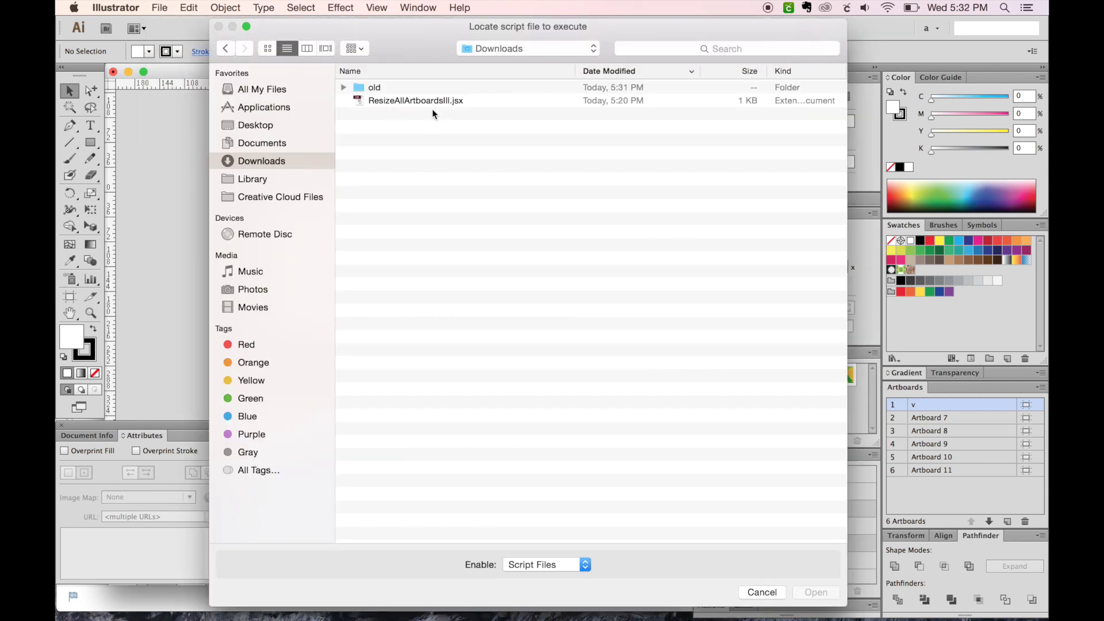
left_click(421, 101)
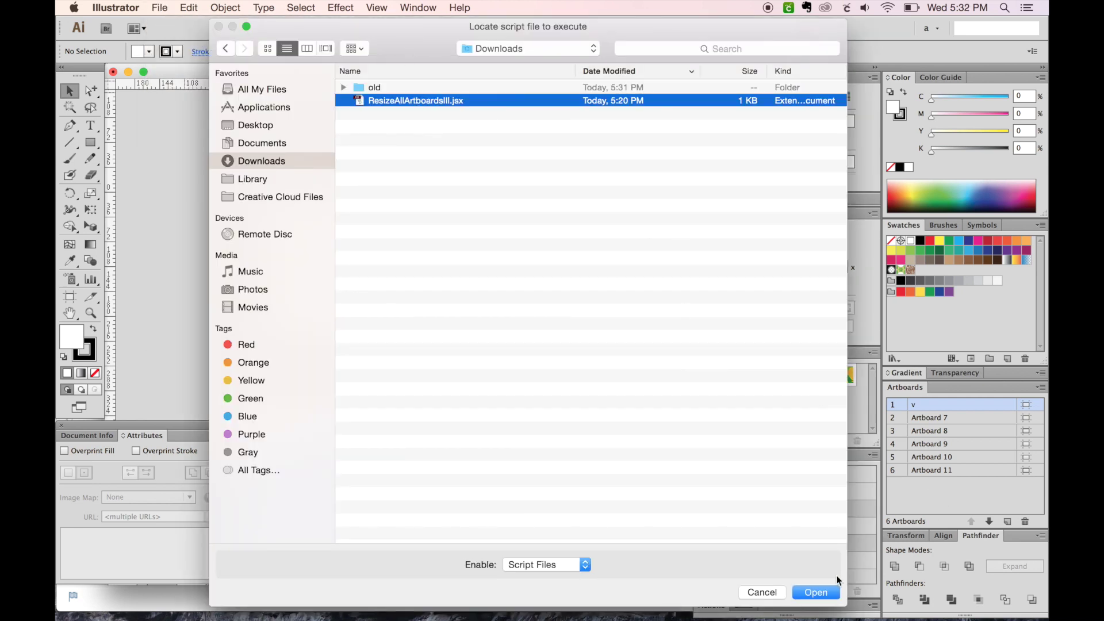
left_click(823, 593)
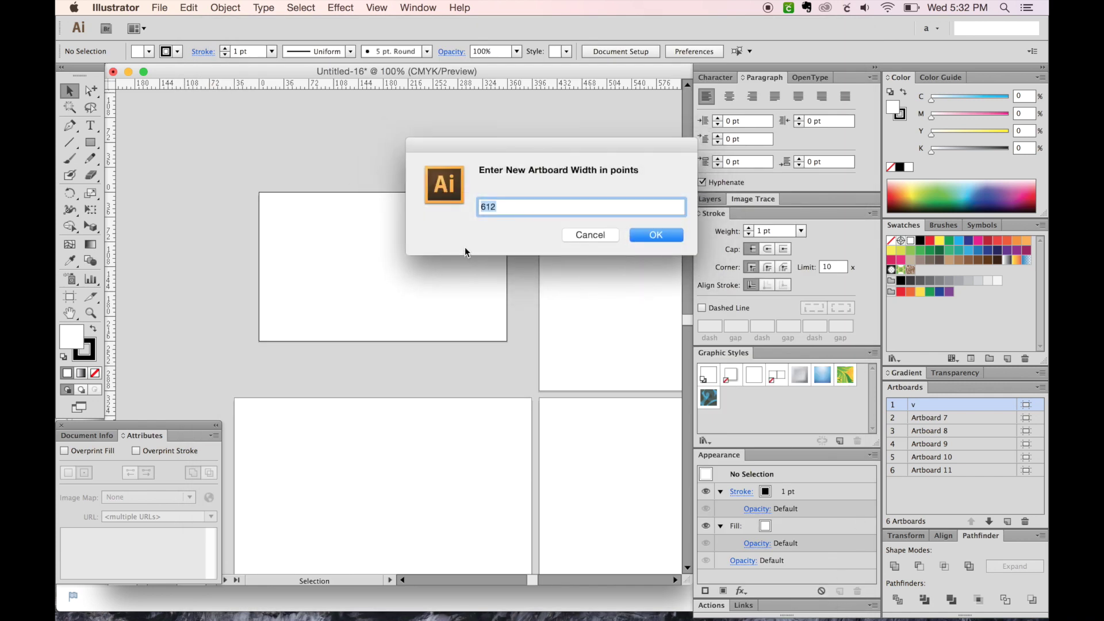
Enter a 360 pt width and 216 pt height in the script prompts.
left_click_drag(559, 142, 472, 130)
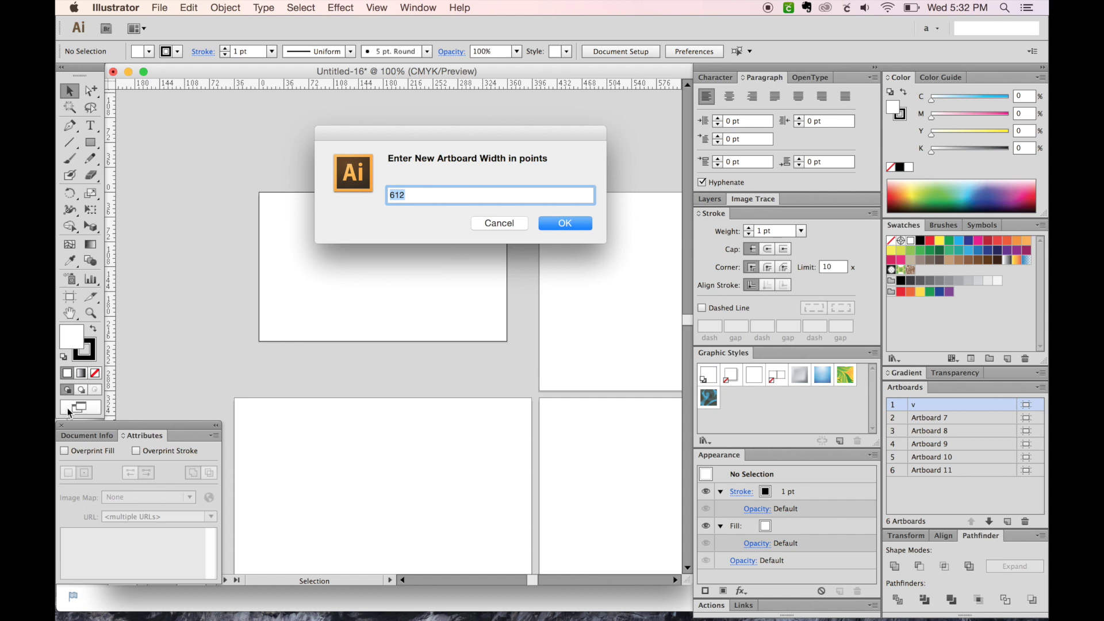
type("360")
key("Return")
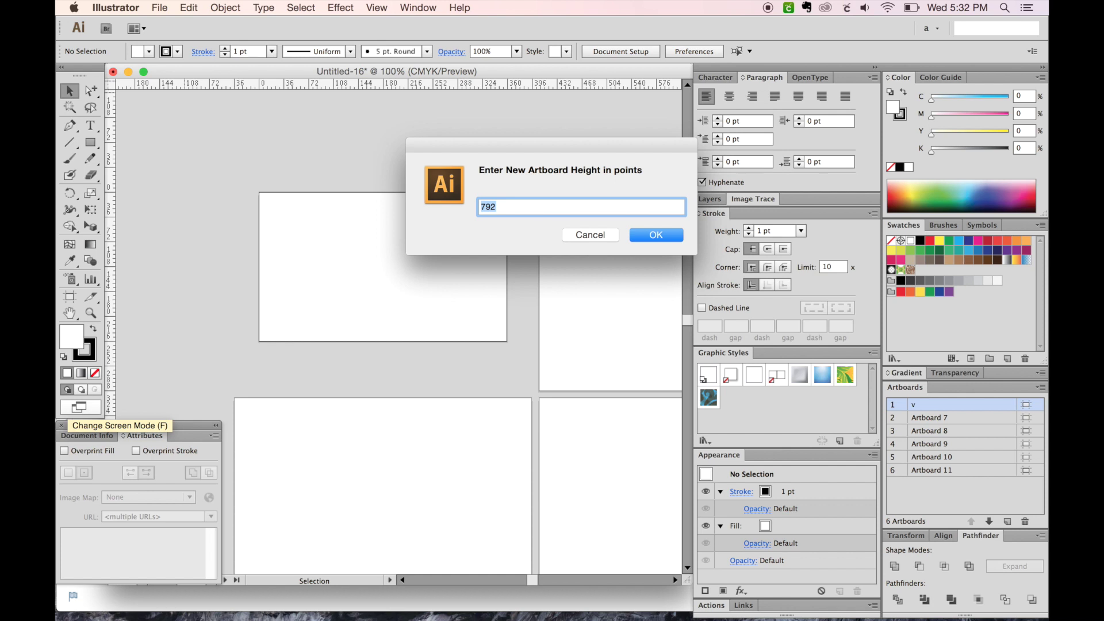
type("216")
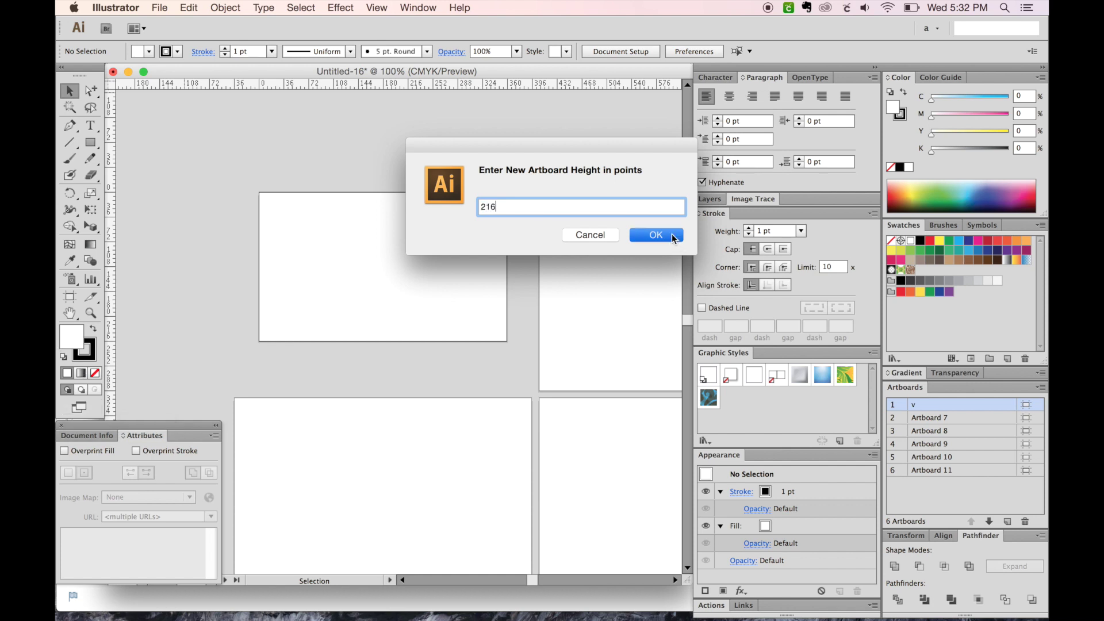
left_click(672, 234)
left_click_drag(604, 367, 381, 318)
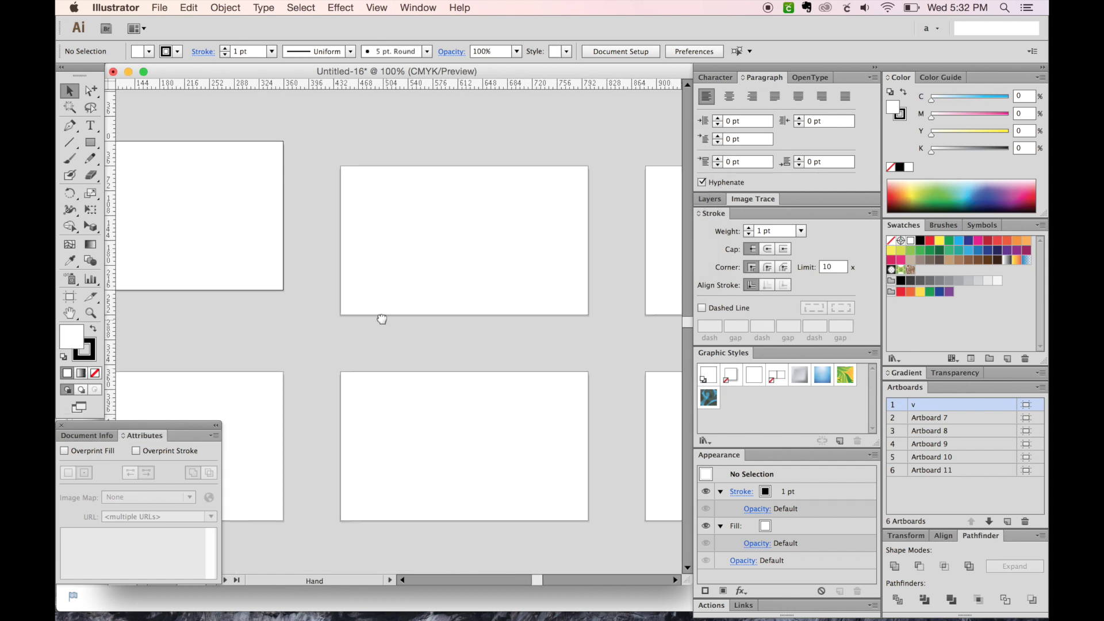
left_click_drag(591, 347, 217, 313)
left_click_drag(517, 352, 560, 351)
scroll(561, 350, "up", 2)
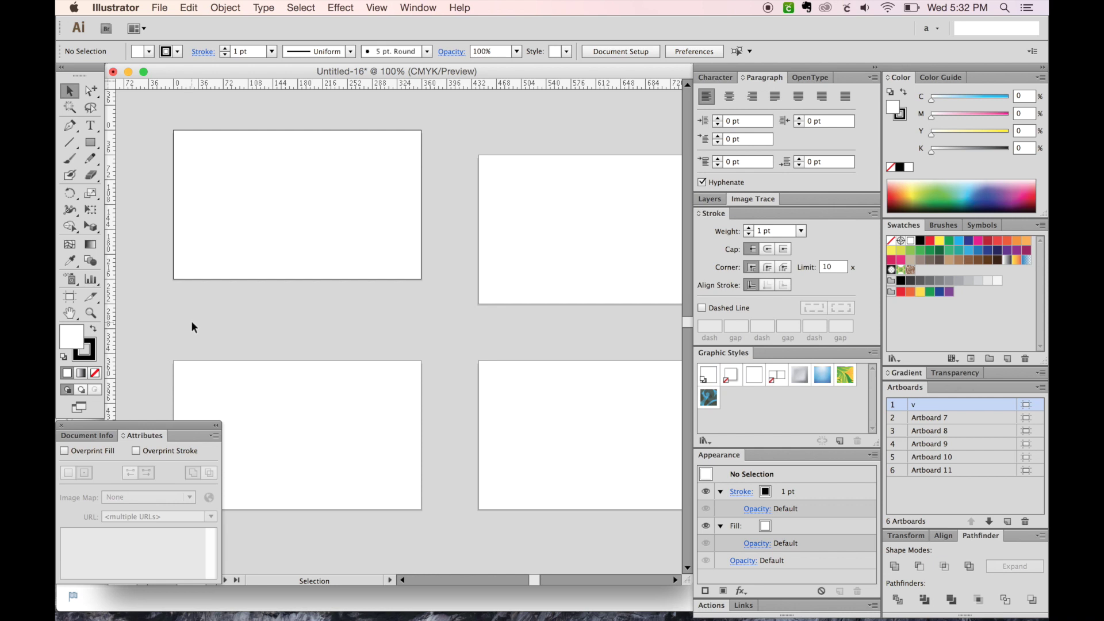
scroll(460, 361, "left", 5)
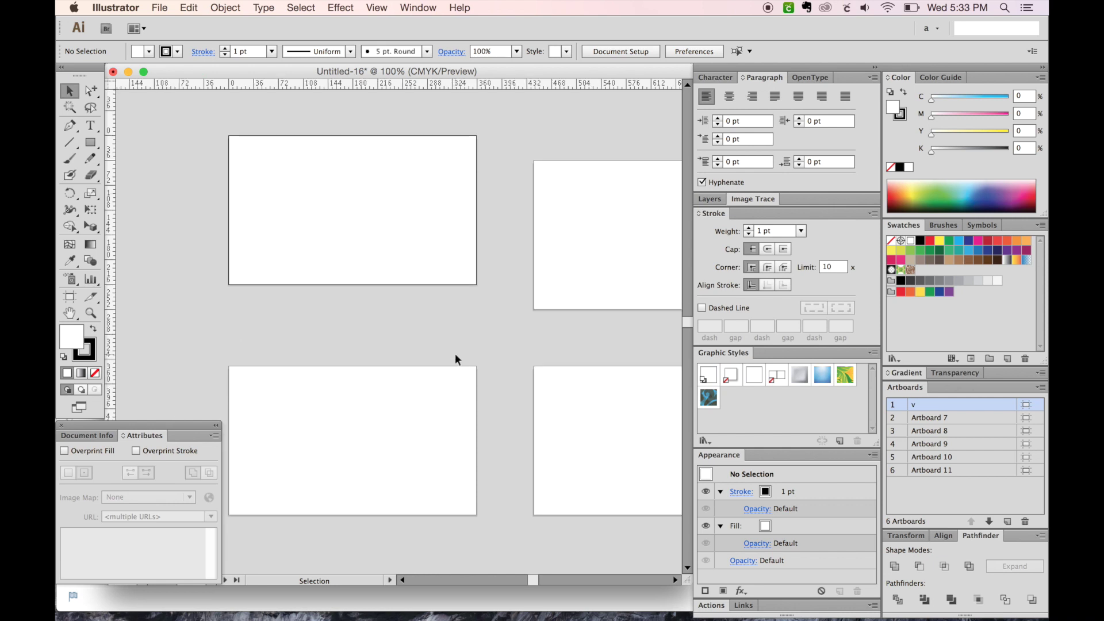